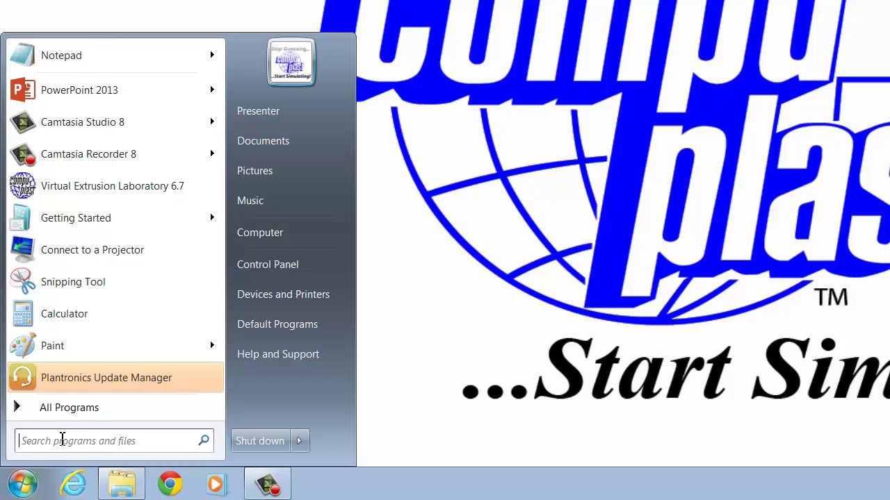
# Step: Open All Programs and expand Compuplast > Virtual Extrusion Laboratory 6.7 in the Start menu
pyautogui.click(68, 412)
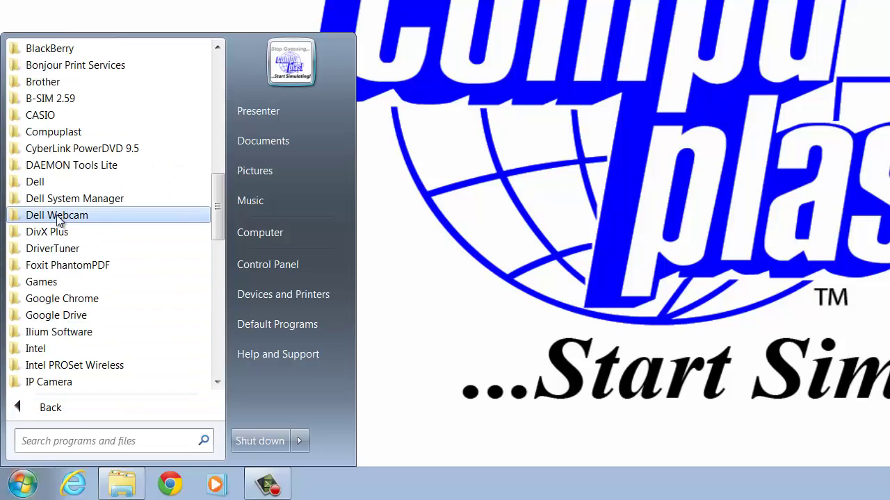
pyautogui.click(67, 133)
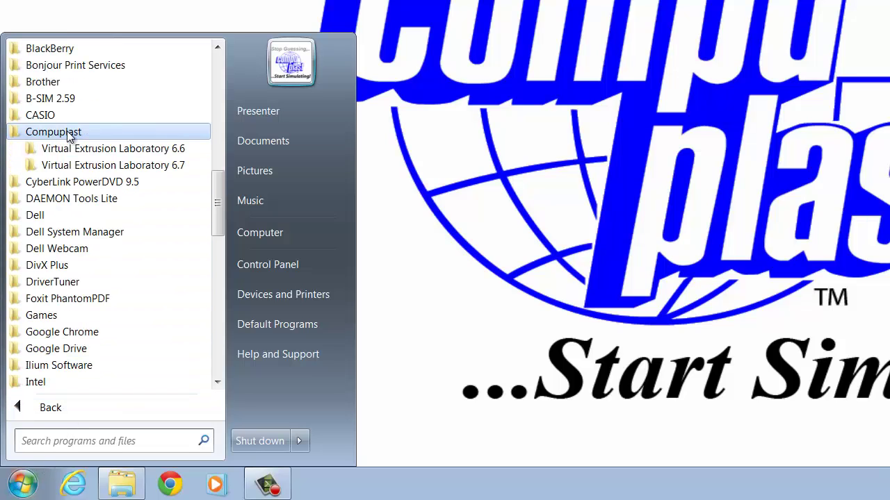
pyautogui.click(151, 165)
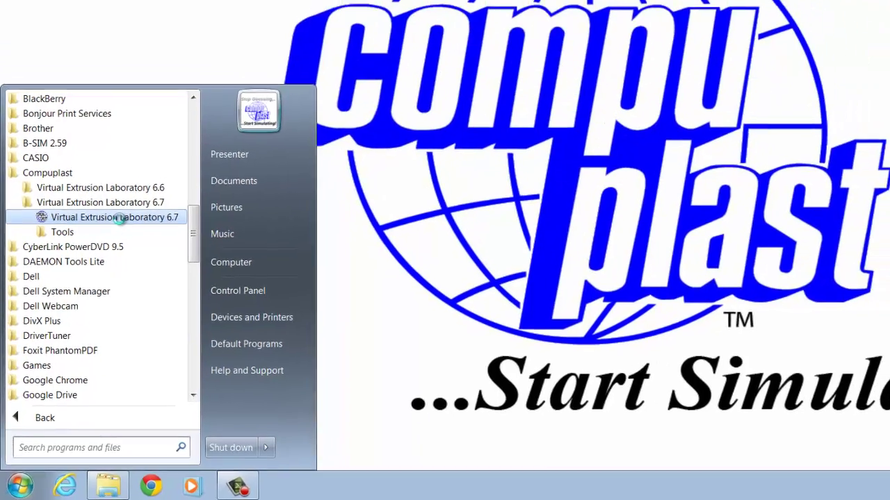
# Step: Pin the Virtual Extrusion Laboratory 6.7 shortcut to the Start menu
pyautogui.rightClick(136, 187)
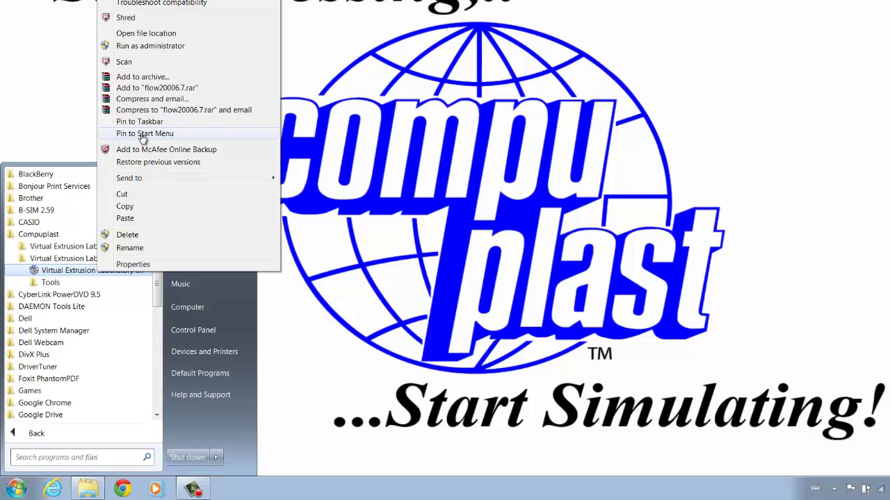
pyautogui.click(143, 134)
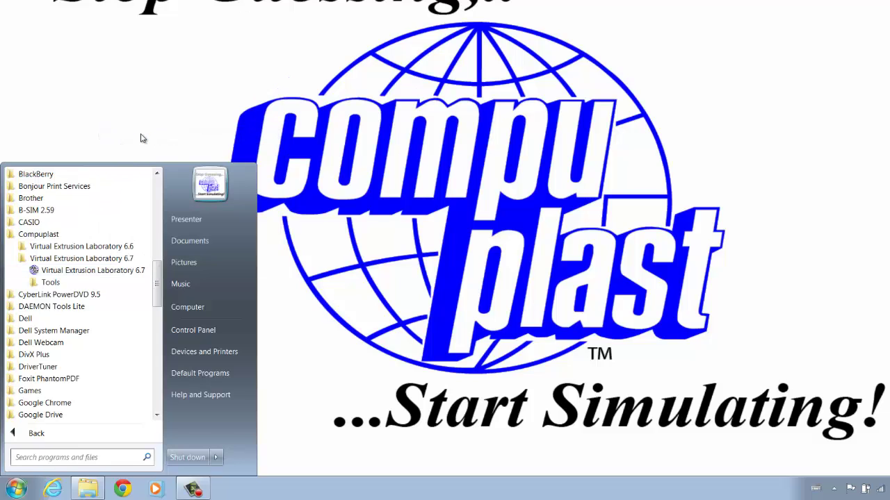
# Step: Reopen the Start menu and launch the pinned Virtual Extrusion Laboratory 6.7 entry
pyautogui.click(341, 245)
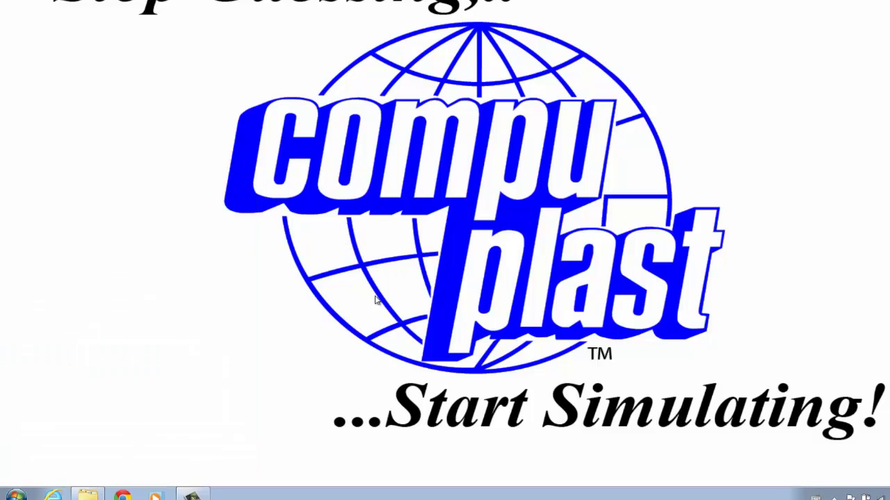
pyautogui.click(14, 489)
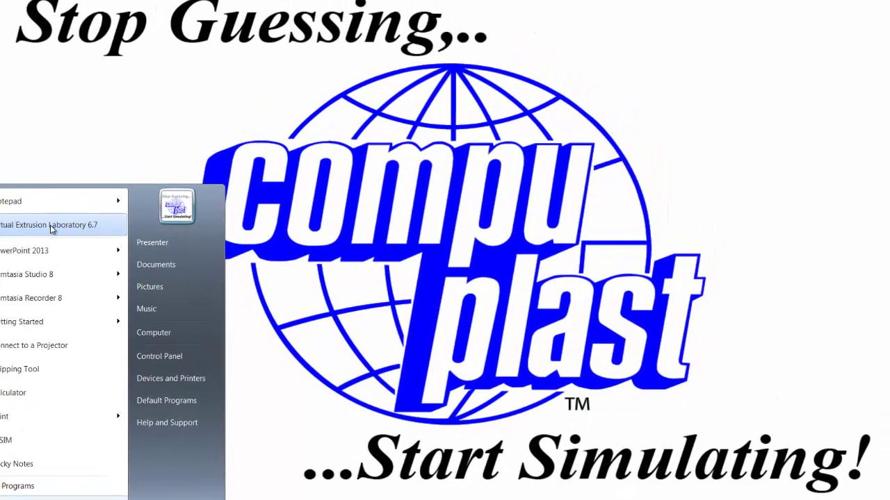
pyautogui.click(51, 226)
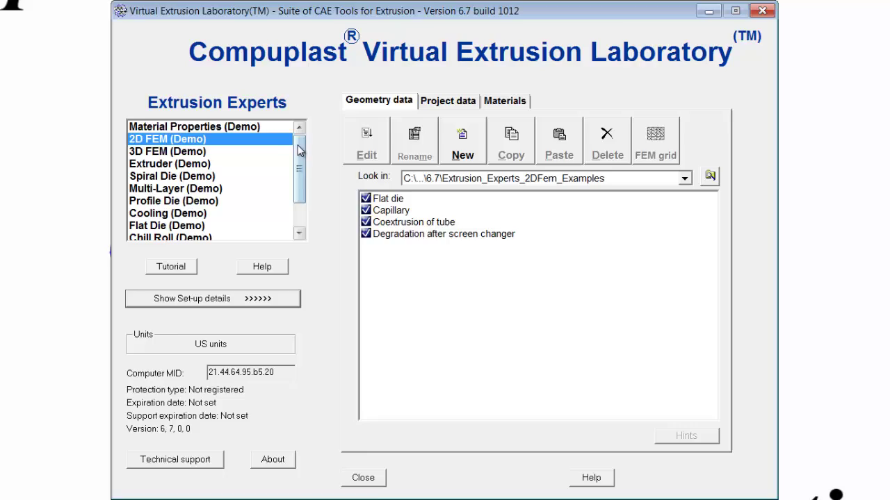
# Step: Browse the Demo-labelled Material Properties, 2D FEM, 3D FEM and Extruder modules
pyautogui.moveTo(298, 144); pyautogui.dragTo(300, 172)
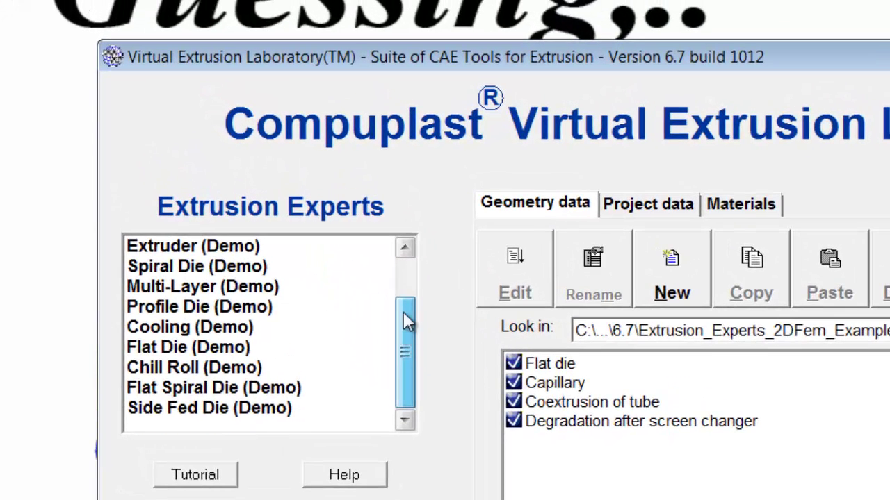
pyautogui.moveTo(408, 322); pyautogui.dragTo(408, 271)
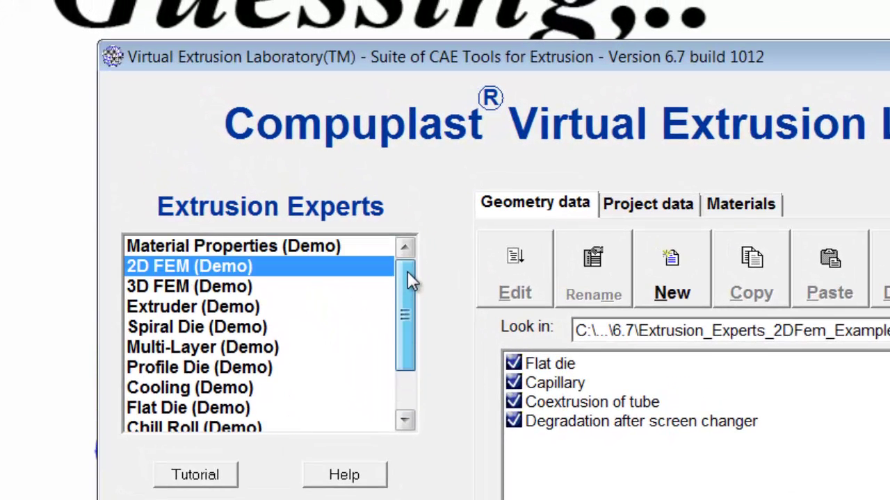
pyautogui.click(320, 250)
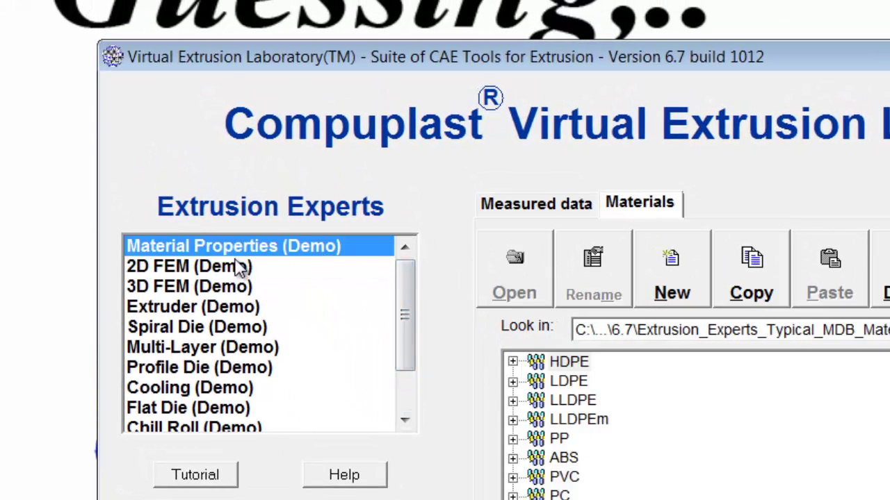
pyautogui.click(238, 268)
pyautogui.click(239, 288)
pyautogui.click(240, 309)
pyautogui.click(238, 287)
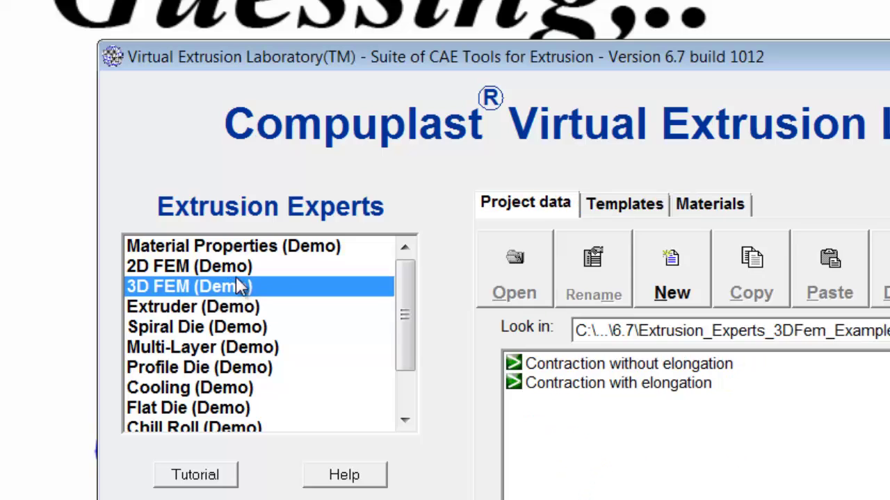
pyautogui.click(238, 267)
pyautogui.click(328, 252)
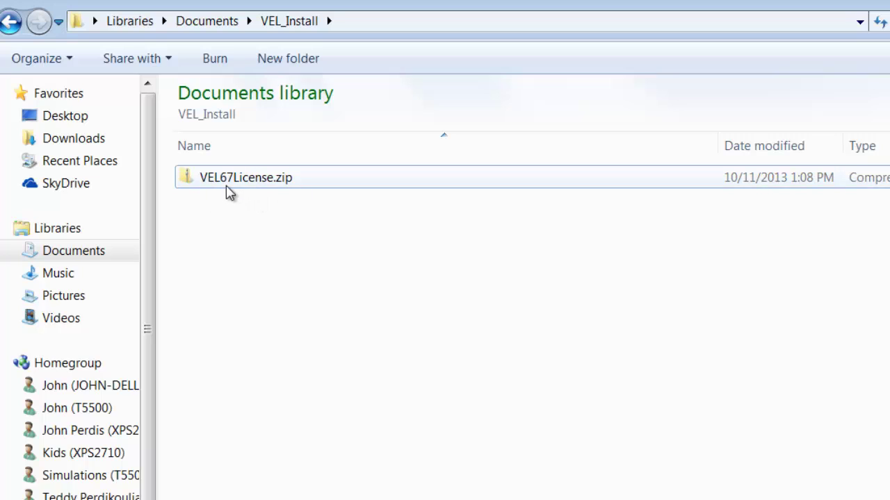
# Step: Open VEL67License.zip and its VEL67License folder to find license.txt, then return to VEL_Install
pyautogui.moveTo(210, 185)
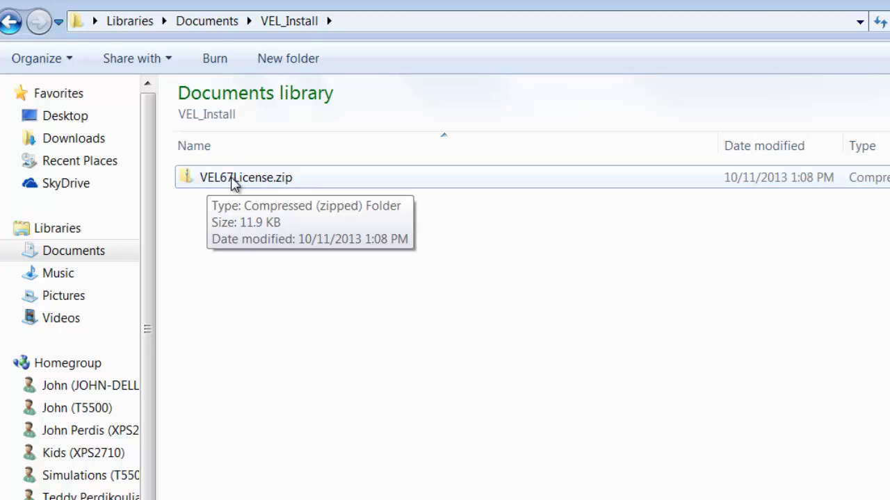
pyautogui.doubleClick(233, 179)
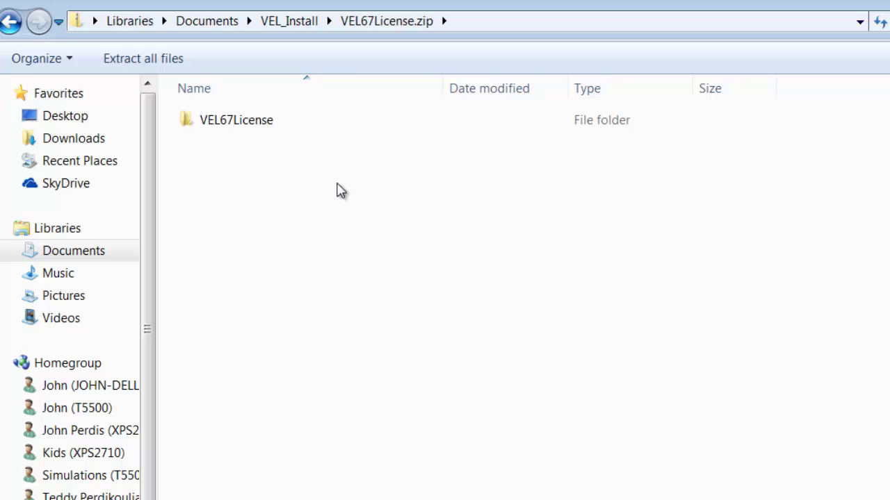
pyautogui.doubleClick(220, 130)
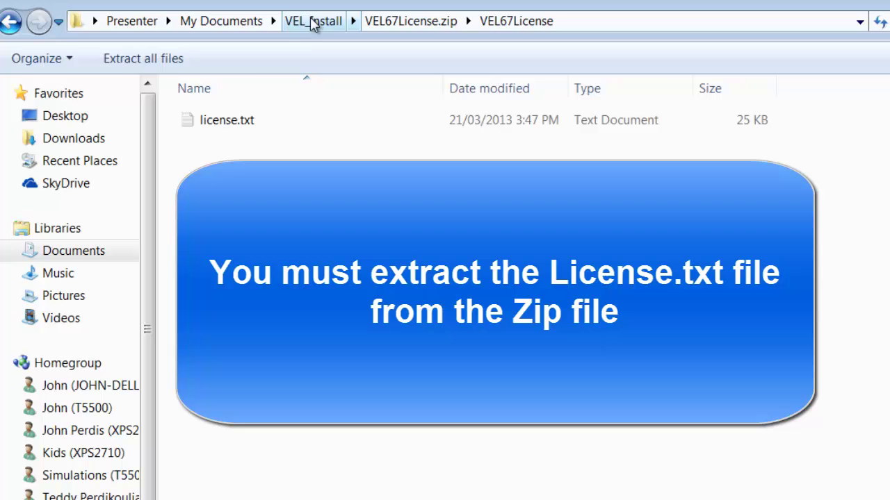
pyautogui.click(313, 22)
# Step: Extract VEL67License.zip into VEL_Install and open the extracted VEL67License folder
pyautogui.rightClick(246, 122)
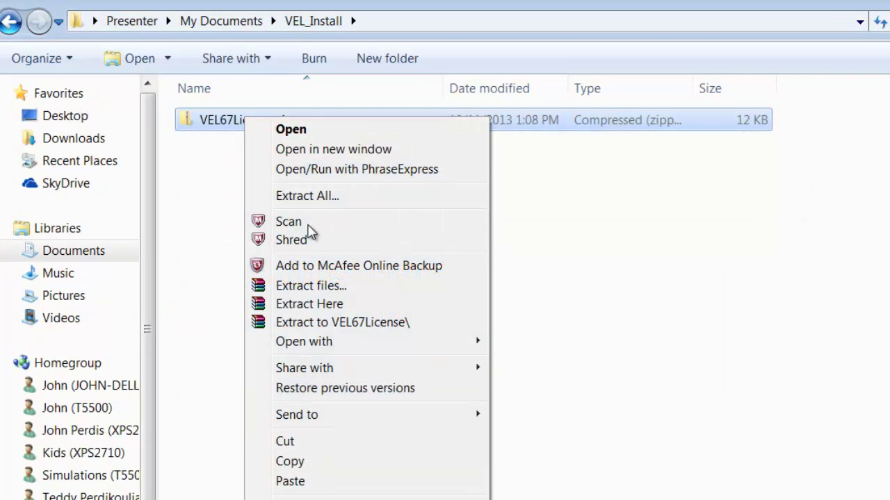
pyautogui.click(304, 306)
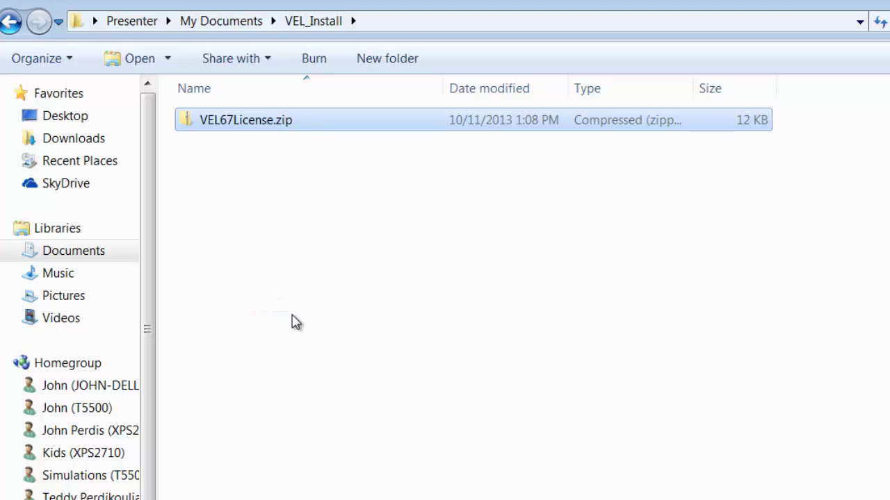
pyautogui.doubleClick(228, 127)
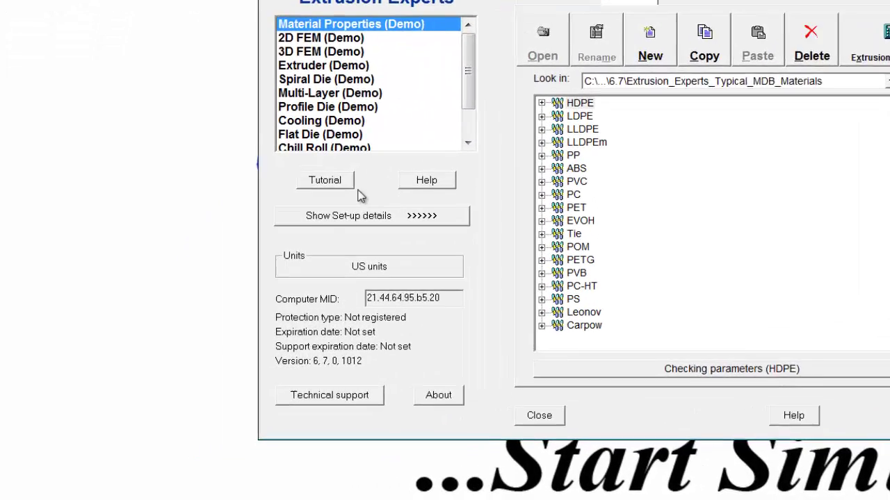
# Step: Show set-up details, go to the Registration tab and choose Register package
pyautogui.click(335, 219)
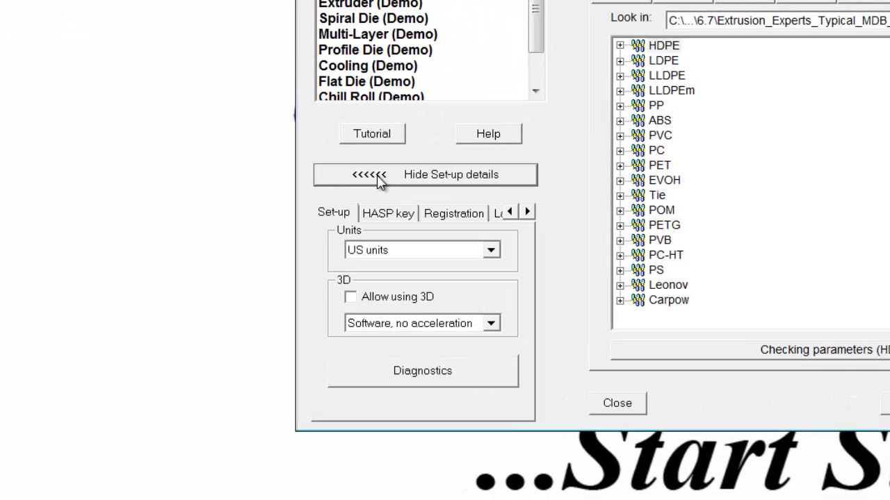
pyautogui.click(462, 216)
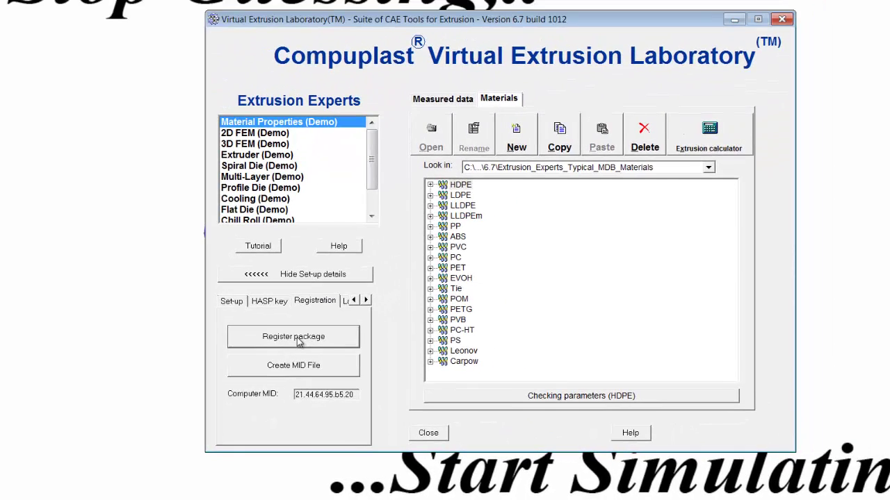
pyautogui.click(296, 340)
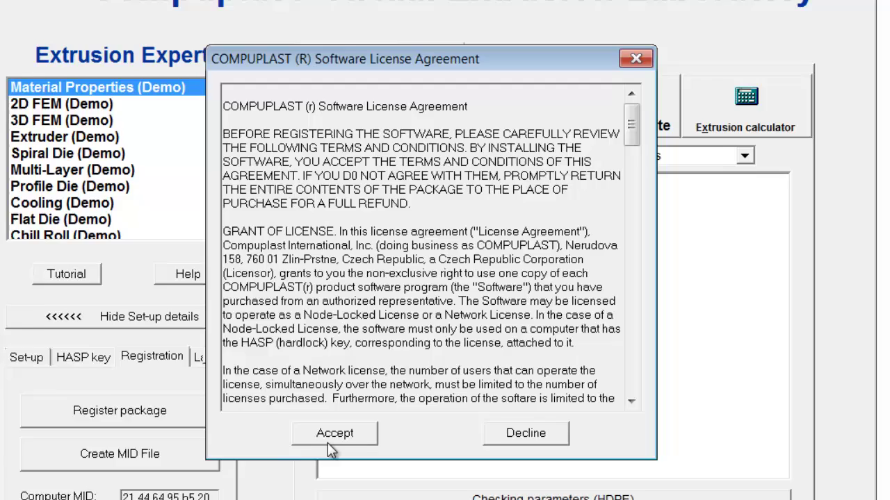
# Step: Accept the COMPUPLAST Software License Agreement
pyautogui.click(438, 351)
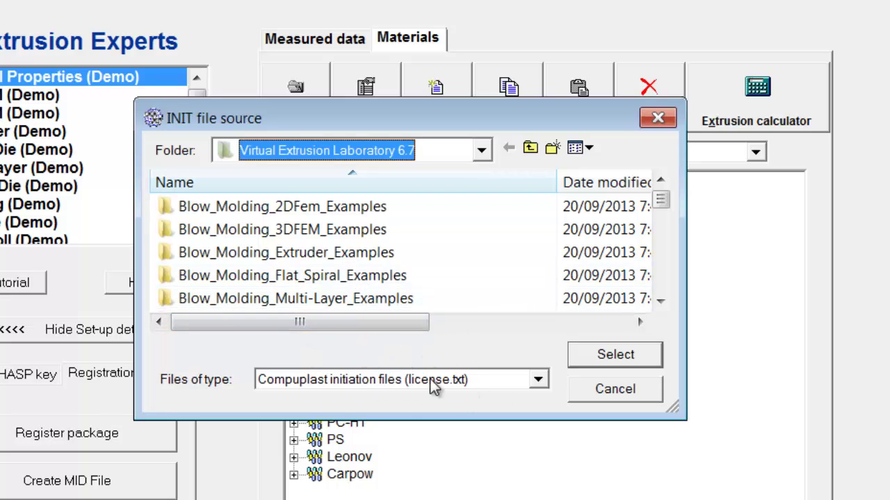
# Step: Choose license.txt from Documents\VEL_Install\VEL67License as the INIT file
pyautogui.click(481, 151)
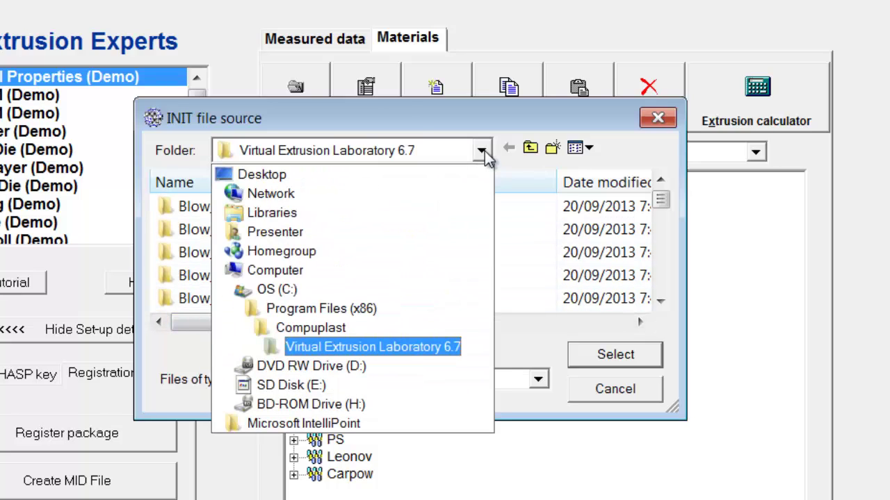
pyautogui.click(283, 215)
pyautogui.doubleClick(285, 220)
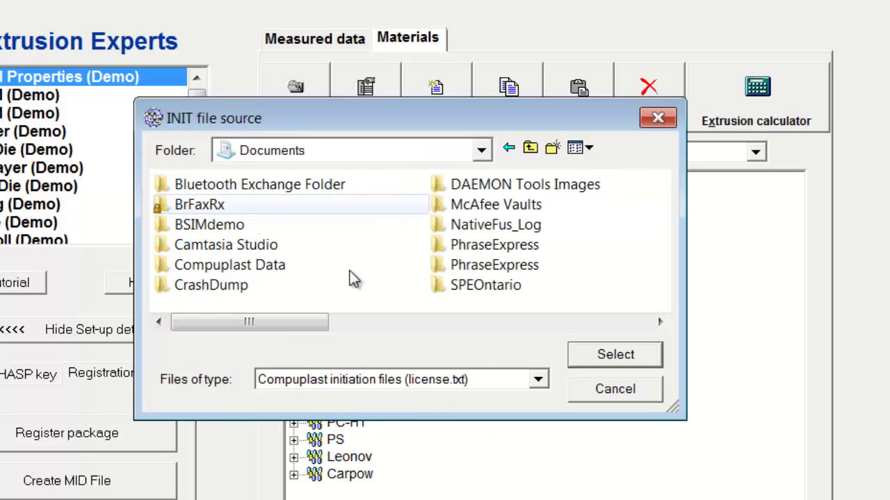
pyautogui.click(467, 322)
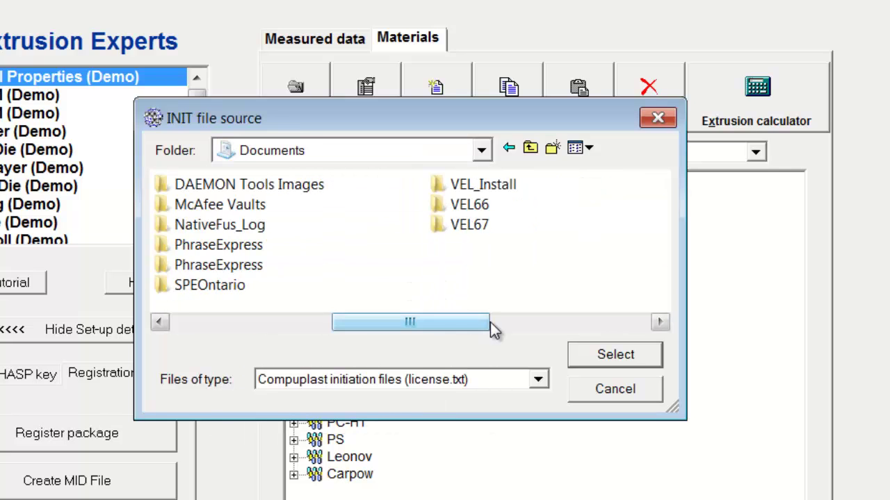
pyautogui.doubleClick(495, 184)
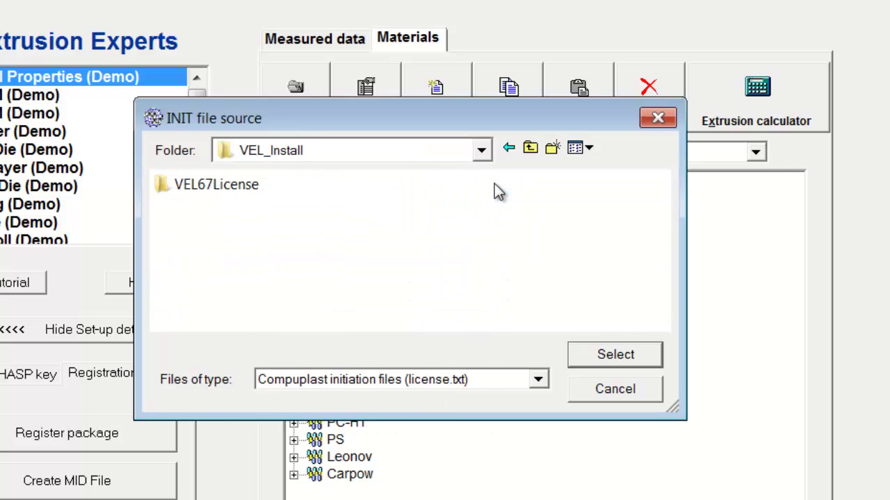
pyautogui.doubleClick(197, 185)
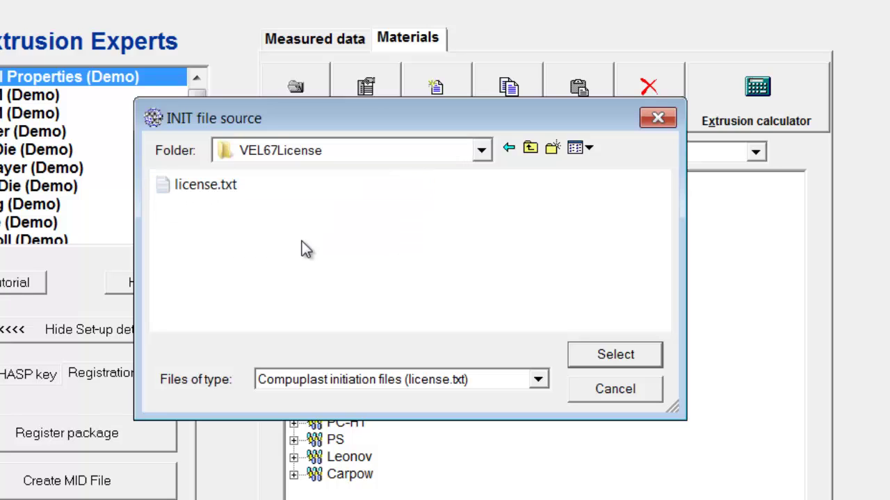
pyautogui.click(193, 189)
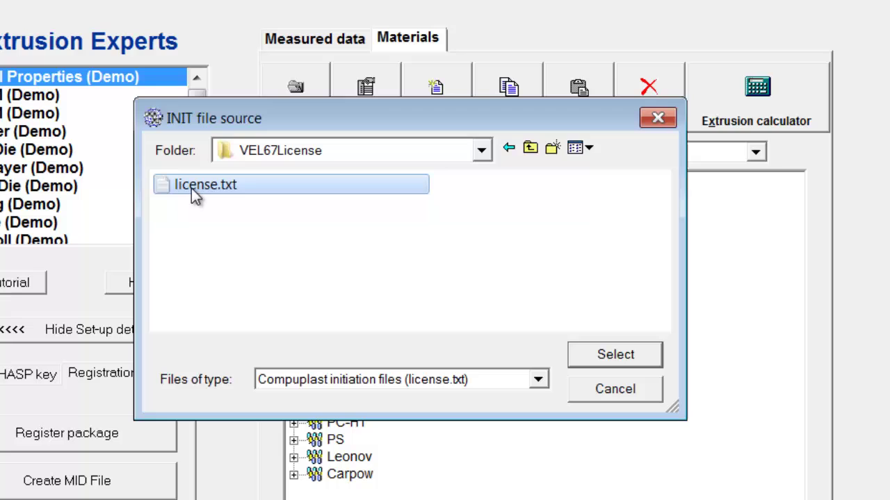
pyautogui.click(616, 361)
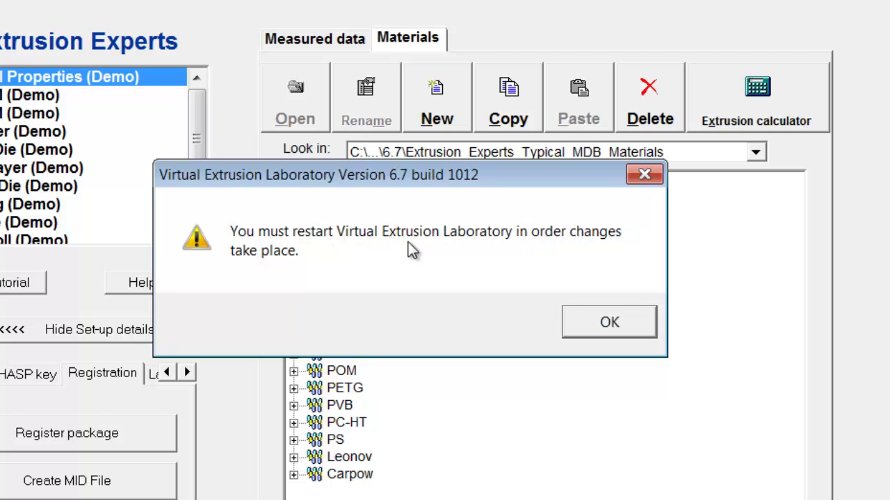
# Step: Acknowledge the restart notice and relaunch Virtual Extrusion Laboratory 6.7 from the Start menu
pyautogui.click(610, 322)
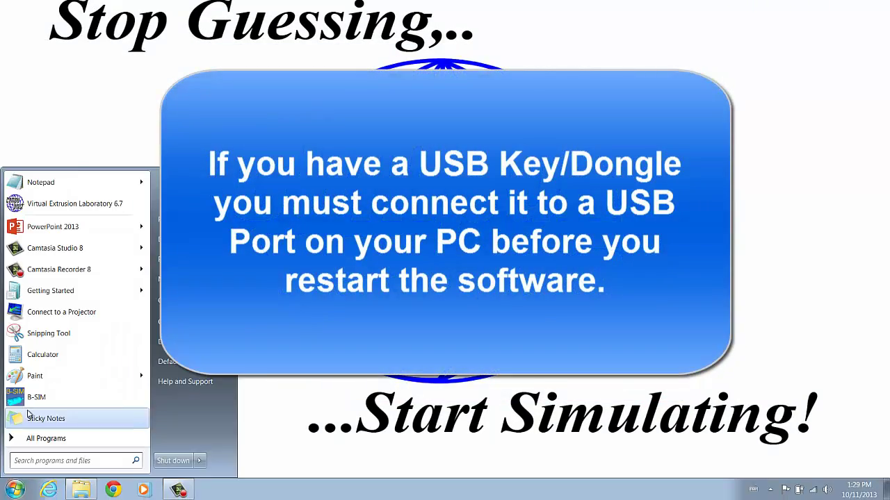
pyautogui.click(74, 206)
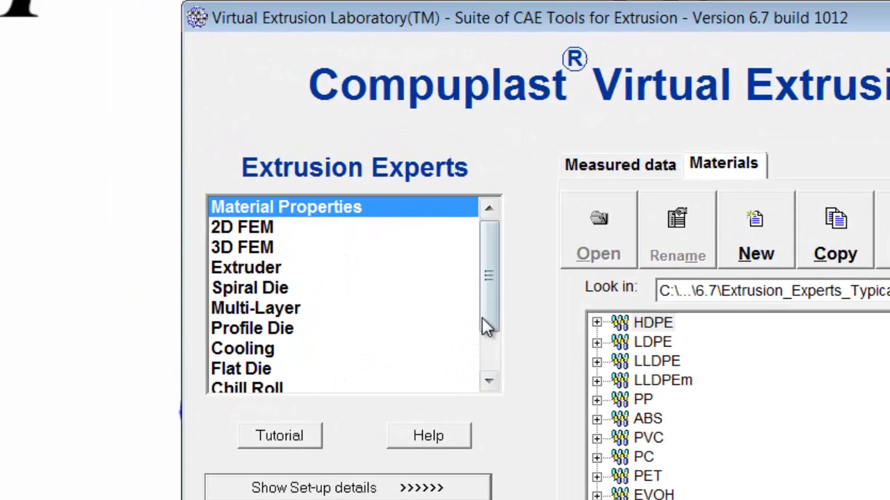
# Step: Browse the Extruder and 3D FEM modules, then open 2D FEM to show its Flat die and Capillary examples
pyautogui.moveTo(485, 324); pyautogui.dragTo(500, 252)
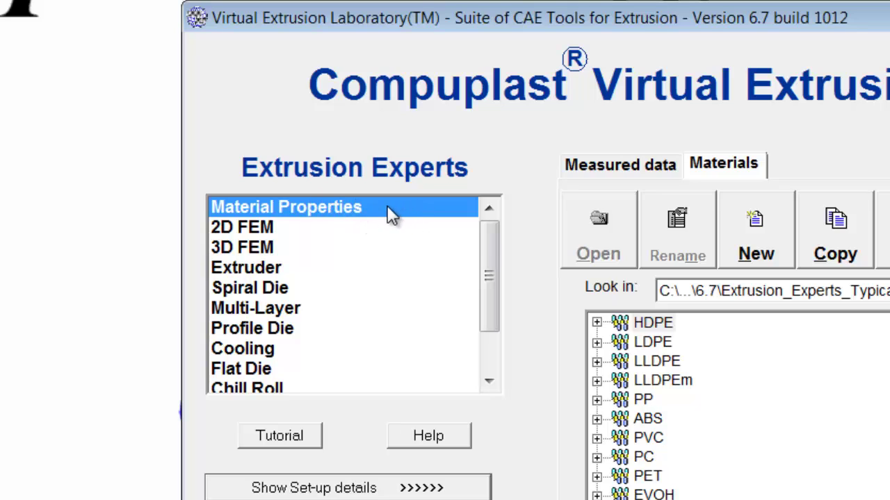
pyautogui.click(271, 271)
pyautogui.click(271, 255)
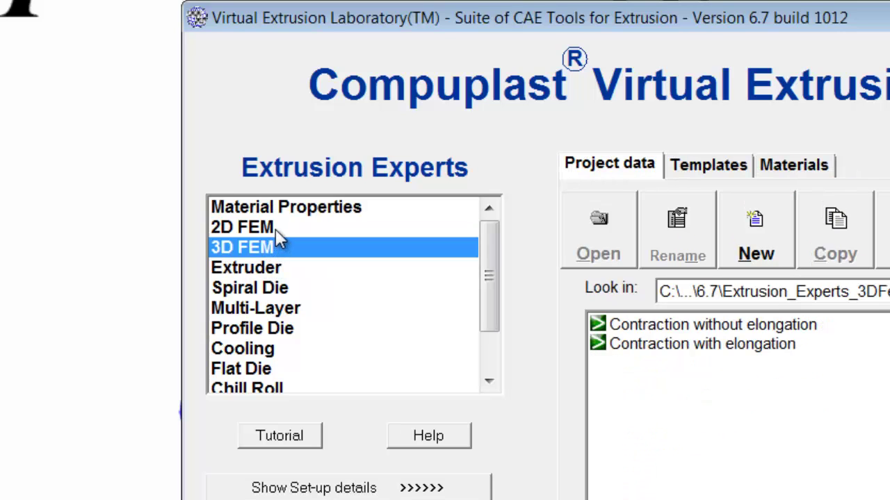
pyautogui.click(278, 233)
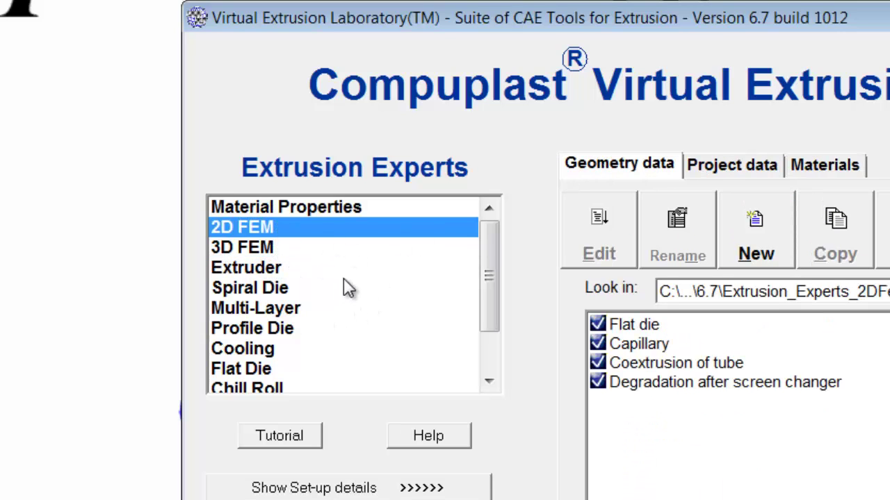